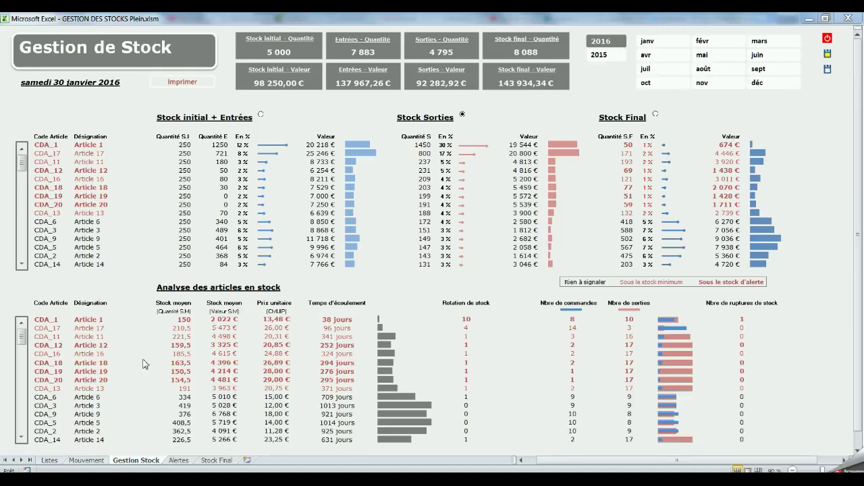
# Review the article and parameter tables on the Listes sheet and the stock records on the Mouvement sheet.
pyautogui.click(49, 461)
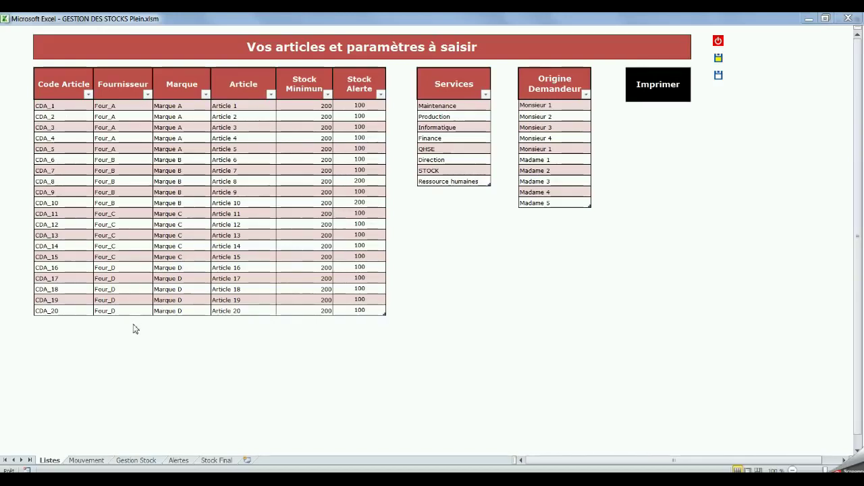
pyautogui.click(79, 460)
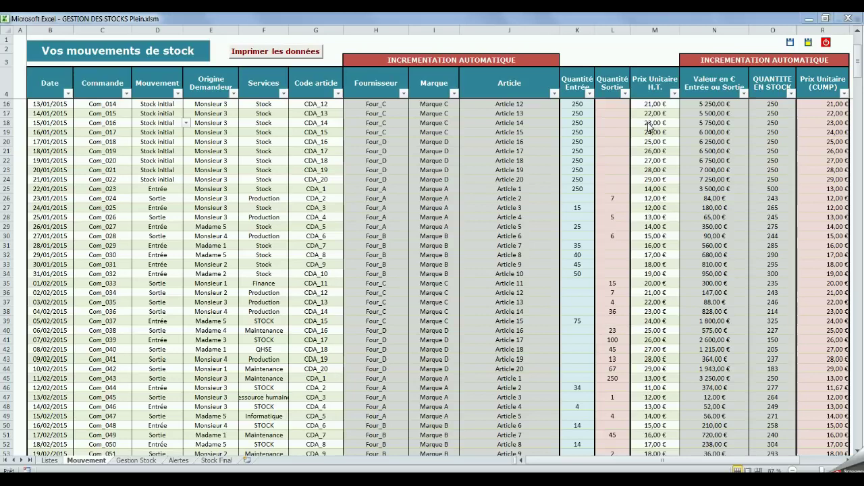
pyautogui.click(694, 119)
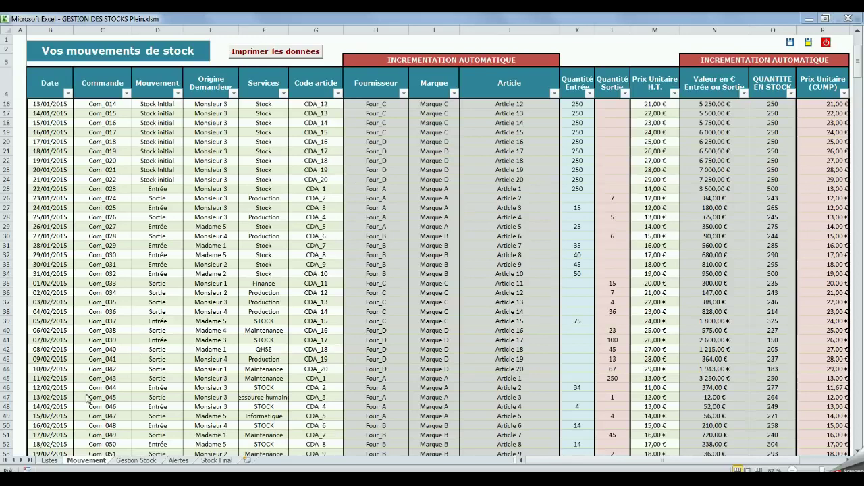
pyautogui.click(50, 461)
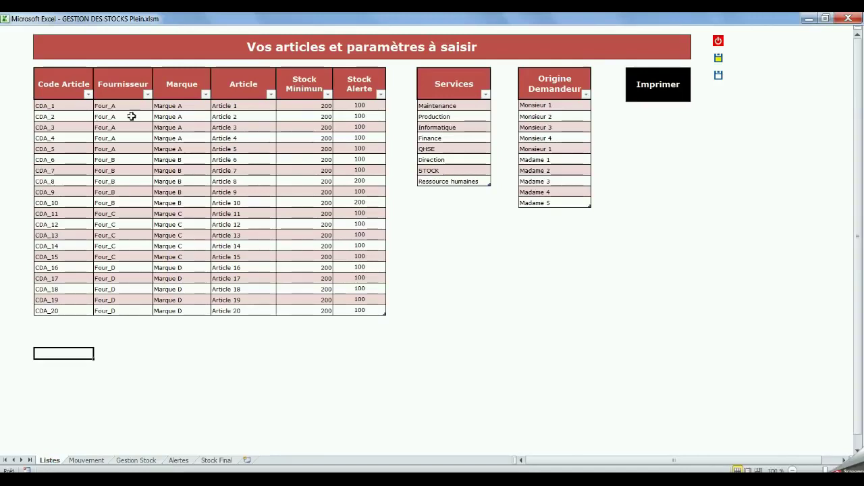
pyautogui.click(86, 460)
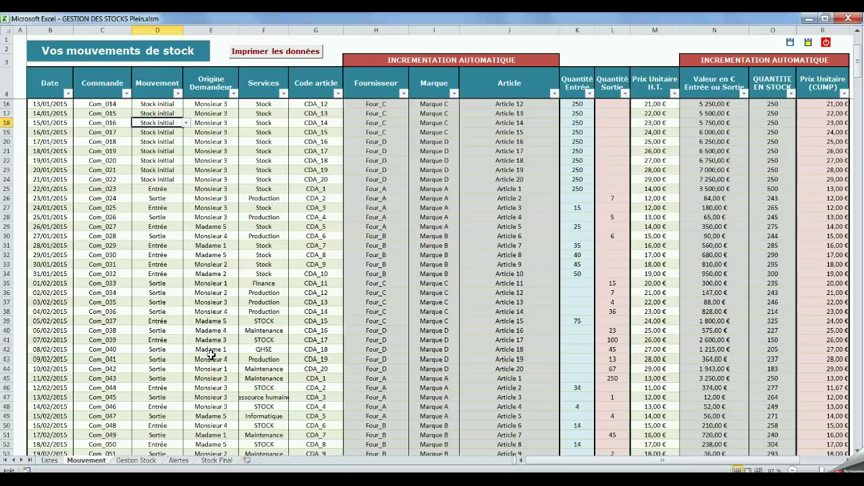
# Filter the Gestion Stock dashboard to the months janv to mai, and restore all twelve months.
pyautogui.click(143, 463)
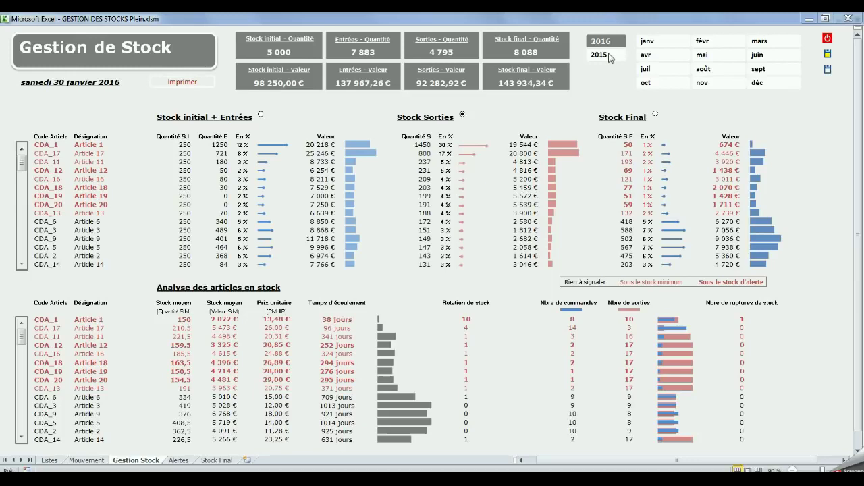
pyautogui.moveTo(654, 42); pyautogui.dragTo(705, 60)
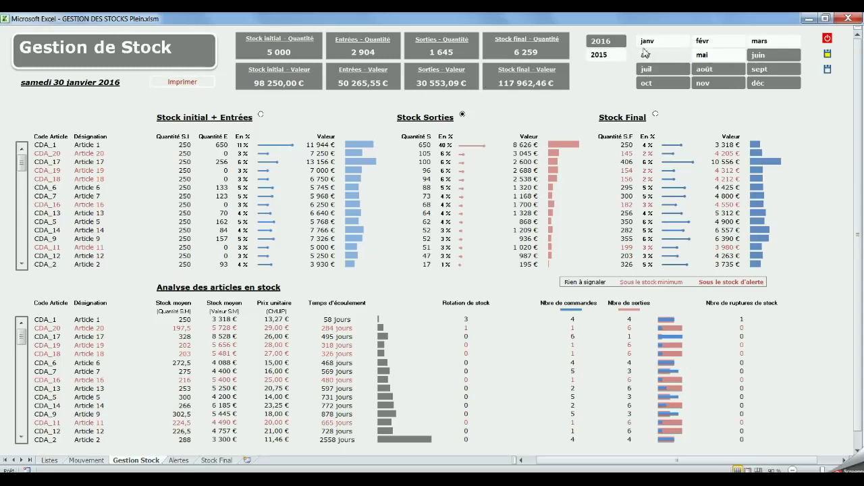
pyautogui.moveTo(645, 43); pyautogui.dragTo(696, 87)
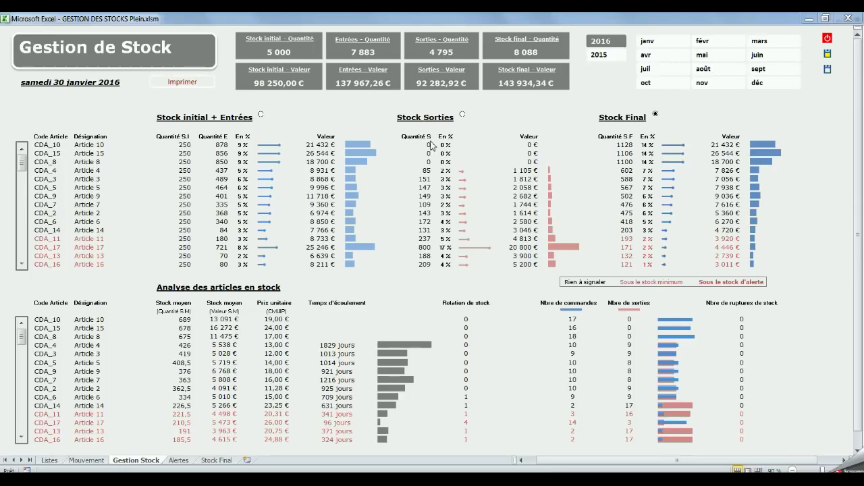
# Rank the dashboard articles by Stock Sorties and check their minimum and alert stock levels on the Listes sheet.
pyautogui.click(462, 116)
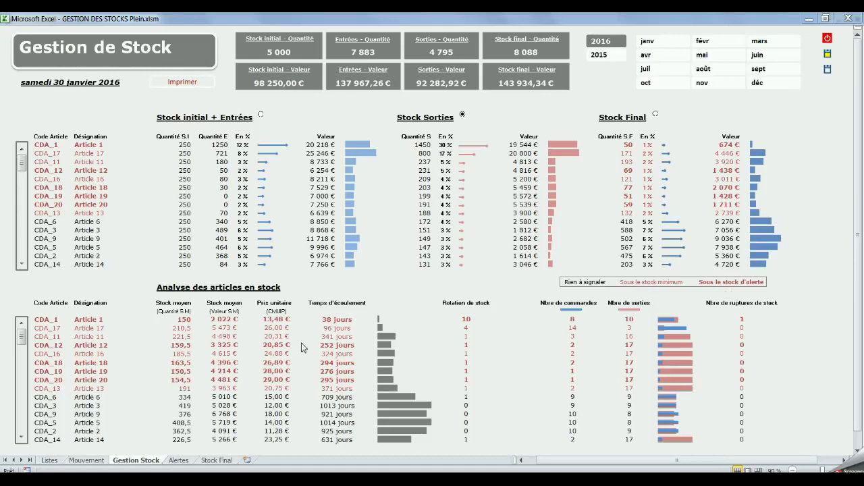
pyautogui.click(49, 461)
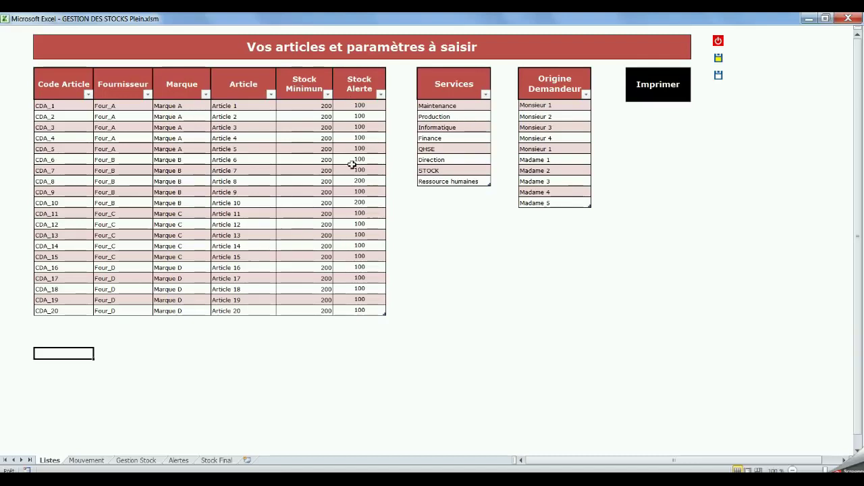
pyautogui.click(137, 460)
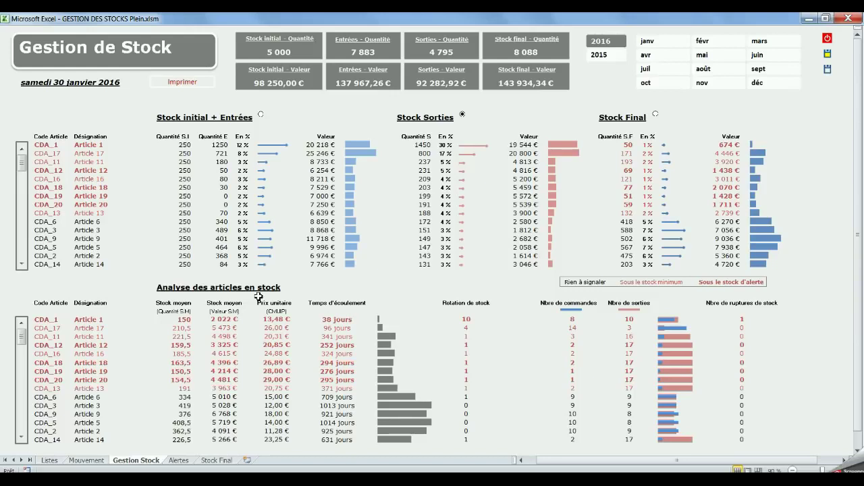
# Export the articles below alert stock for déc 2015 on the Alertes sheet and compare them with the Gestion Stock dashboard.
pyautogui.click(179, 461)
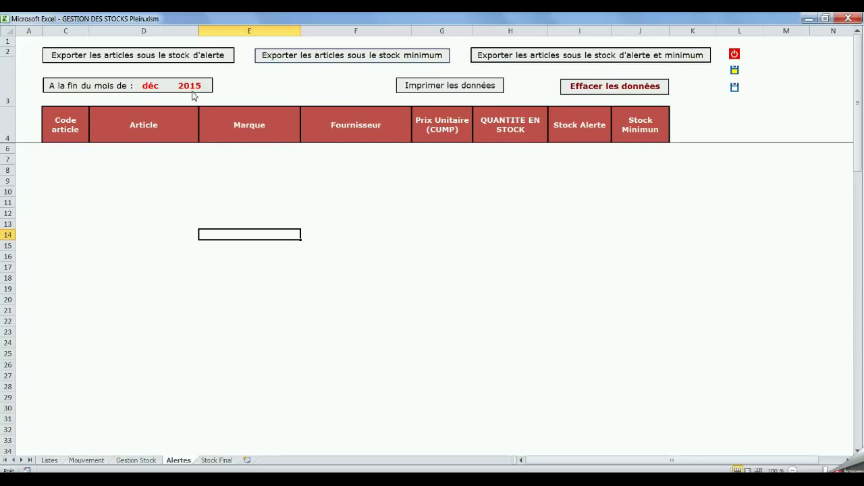
pyautogui.click(169, 57)
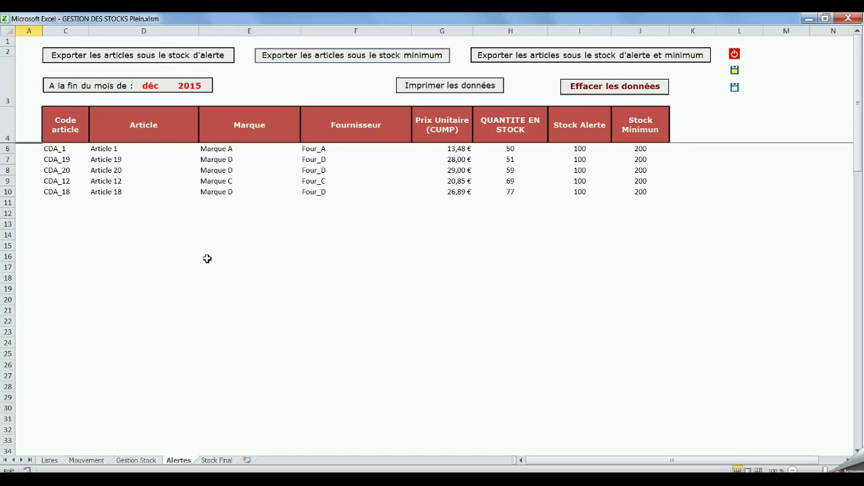
pyautogui.click(137, 460)
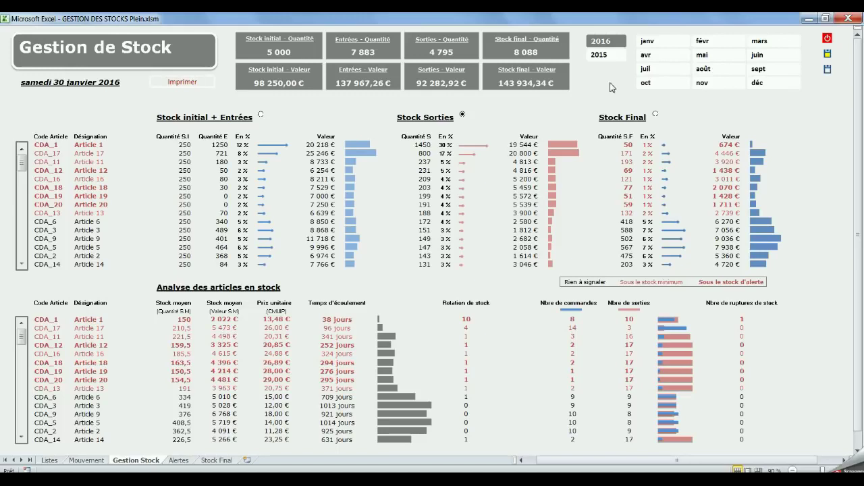
pyautogui.click(179, 460)
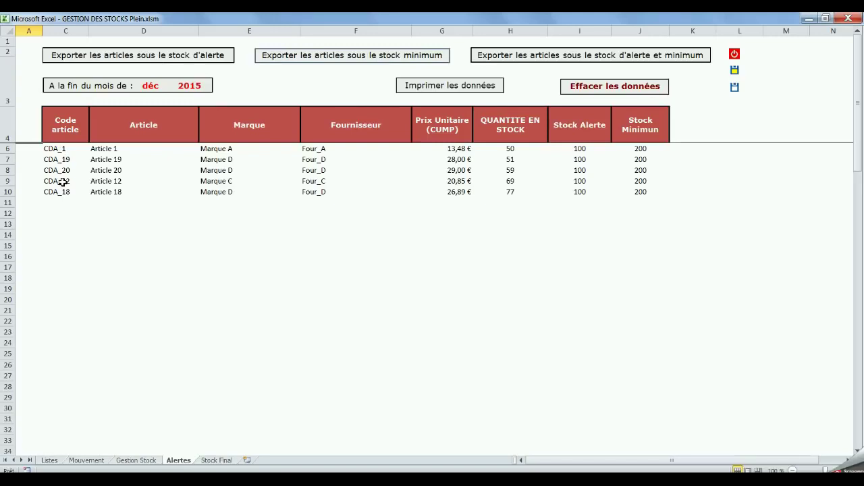
# Filter the Gestion Stock dashboard to the year 2015 and the months janv to août.
pyautogui.click(136, 461)
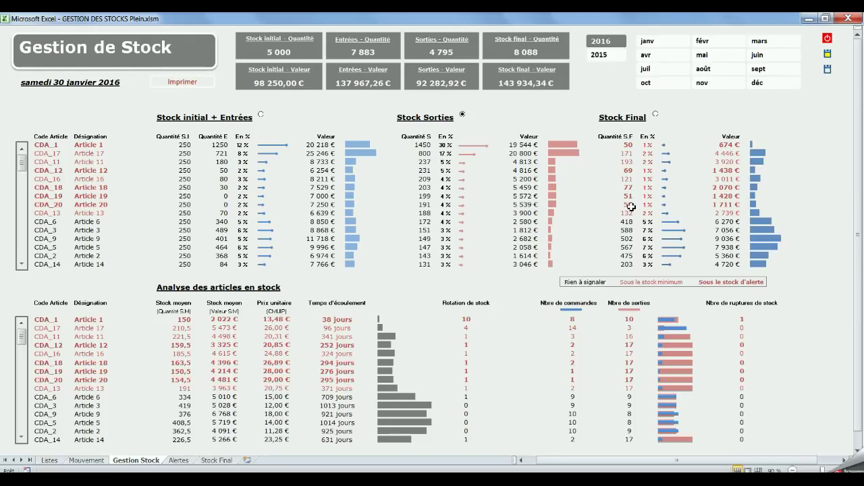
pyautogui.click(605, 55)
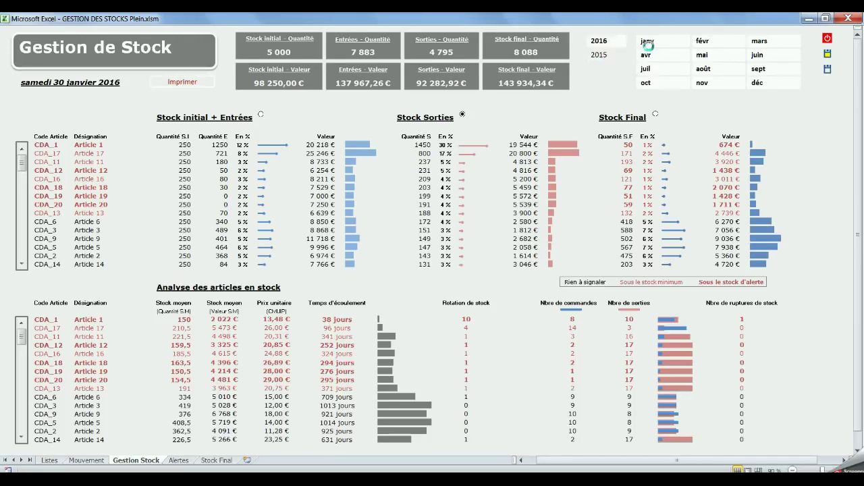
pyautogui.click(599, 41)
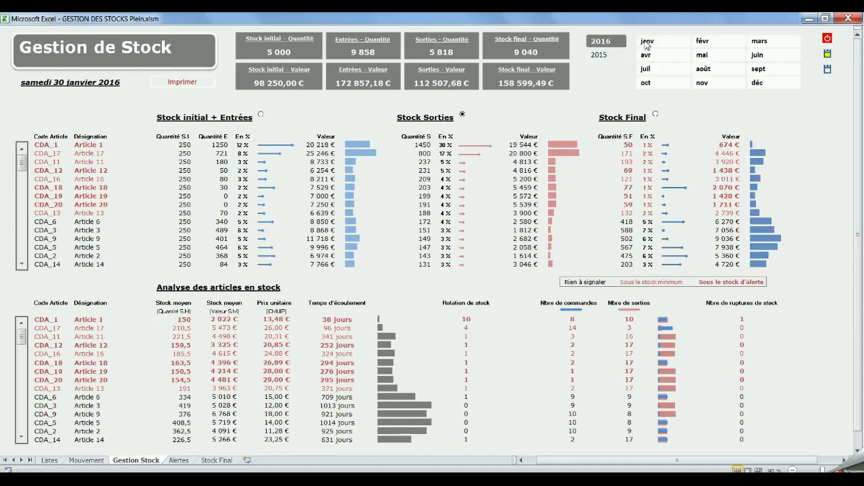
pyautogui.moveTo(650, 43); pyautogui.dragTo(703, 71)
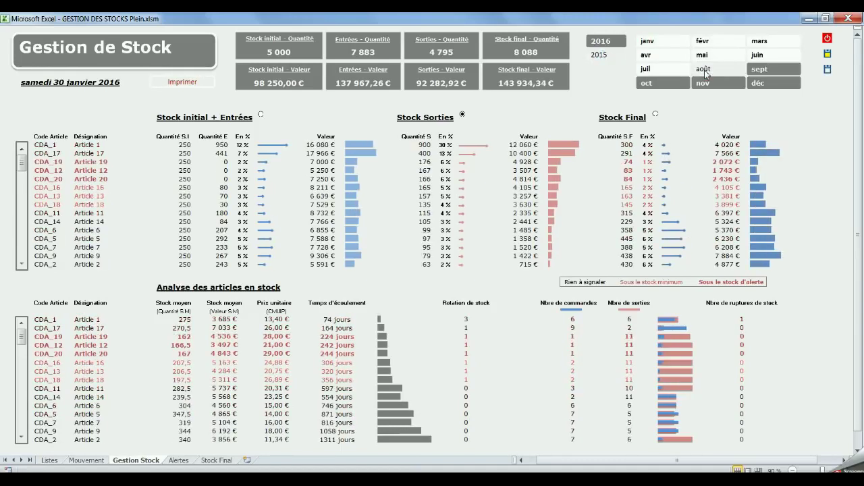
pyautogui.moveTo(650, 46); pyautogui.dragTo(702, 71)
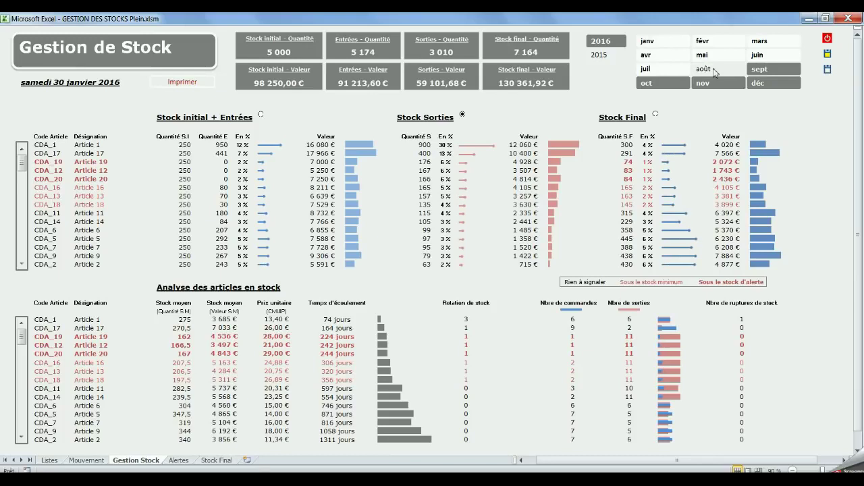
# Clear the data on the Alertes sheet and export the articles below minimum stock for août 2015.
pyautogui.click(179, 459)
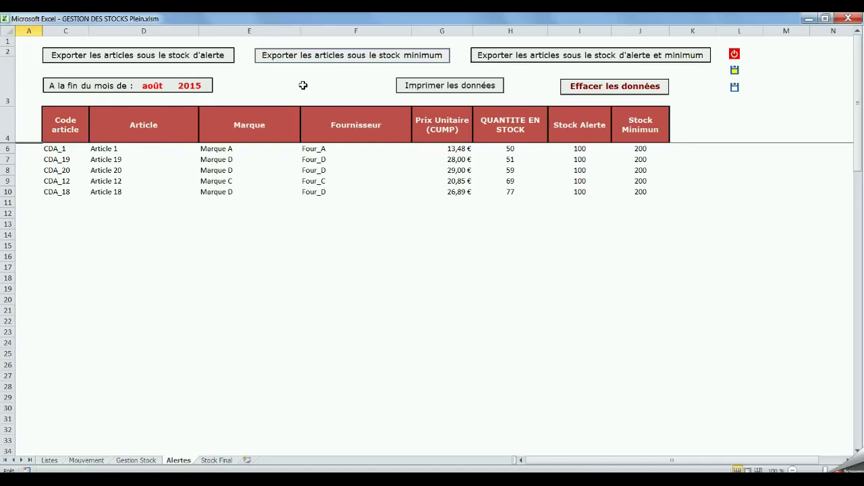
pyautogui.click(624, 91)
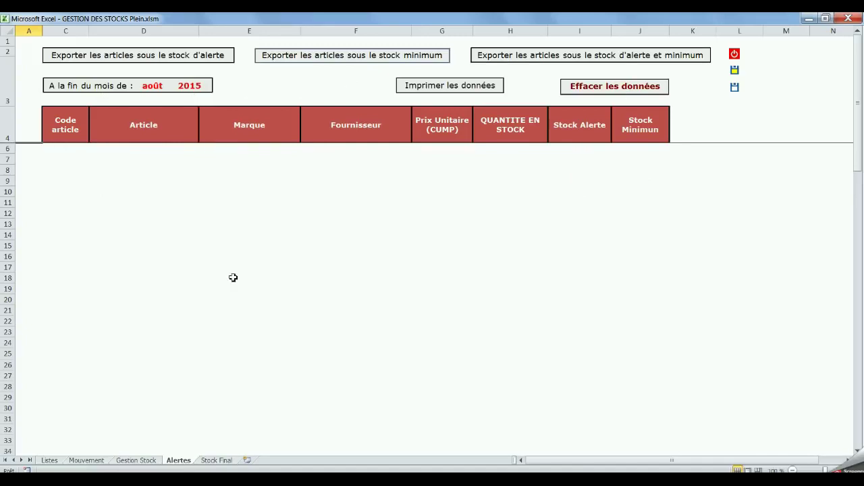
pyautogui.click(357, 63)
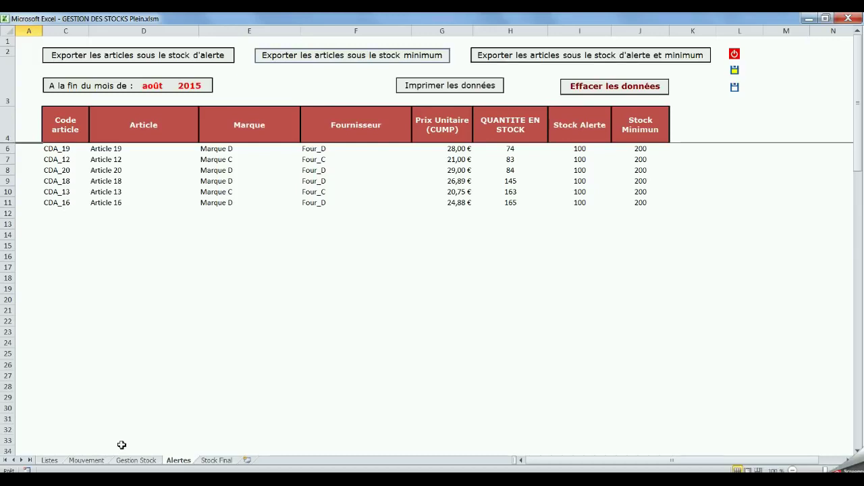
# Compare the exported articles with the Gestion Stock dashboard and clear the data on the Alertes sheet.
pyautogui.click(137, 461)
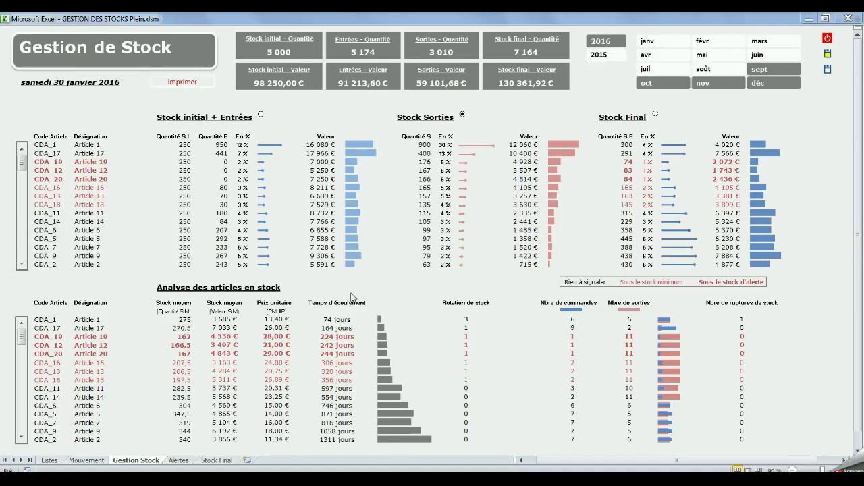
pyautogui.click(179, 460)
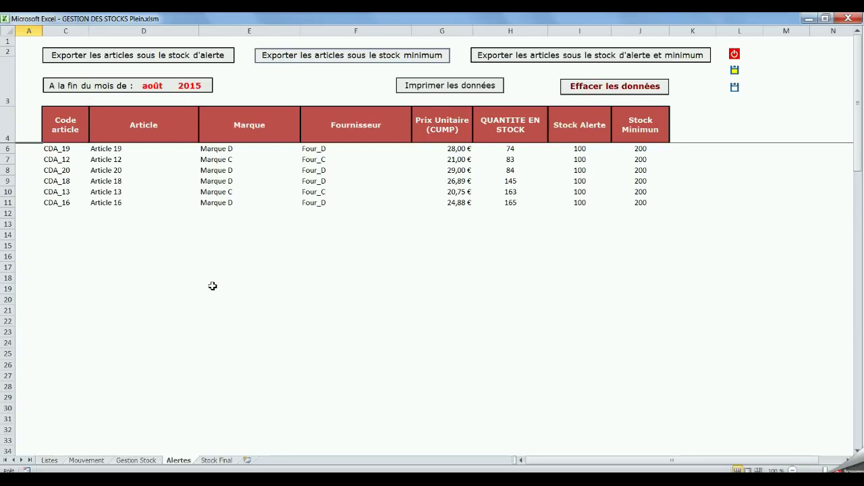
pyautogui.click(579, 90)
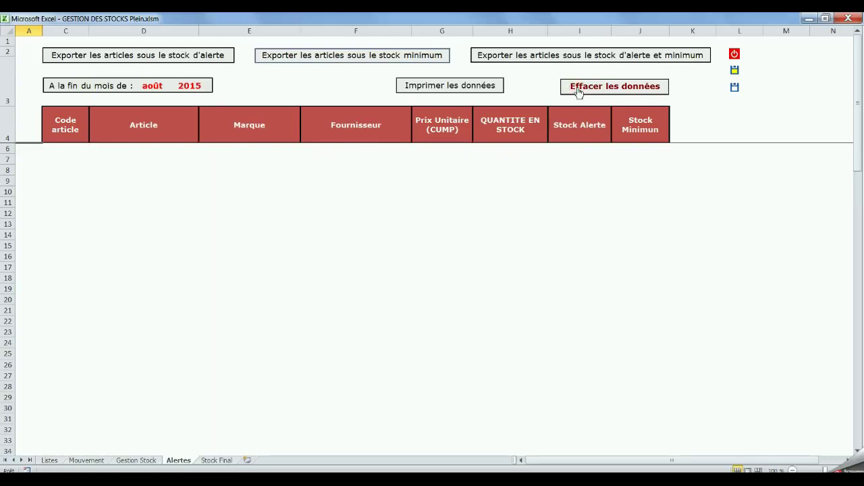
# Restore all twelve months on the Gestion Stock dashboard and consult the Stock Final sheet's year conversion and transfer options.
pyautogui.click(137, 460)
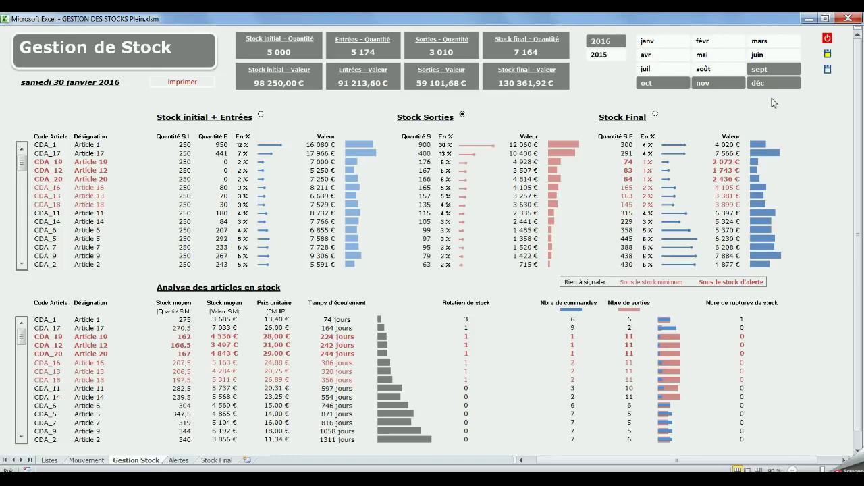
pyautogui.click(647, 45)
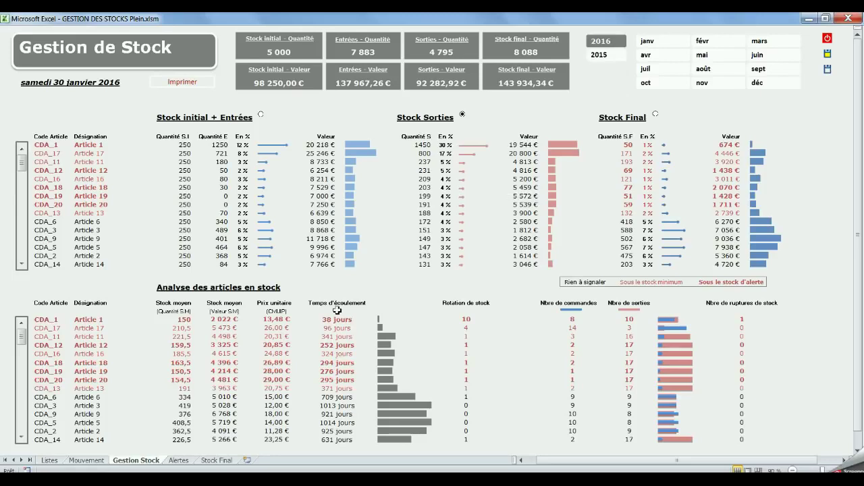
pyautogui.click(223, 461)
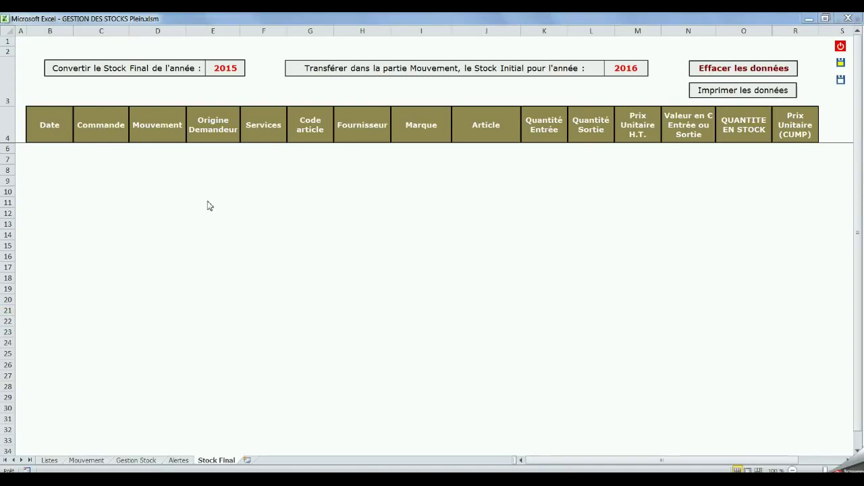
pyautogui.click(143, 460)
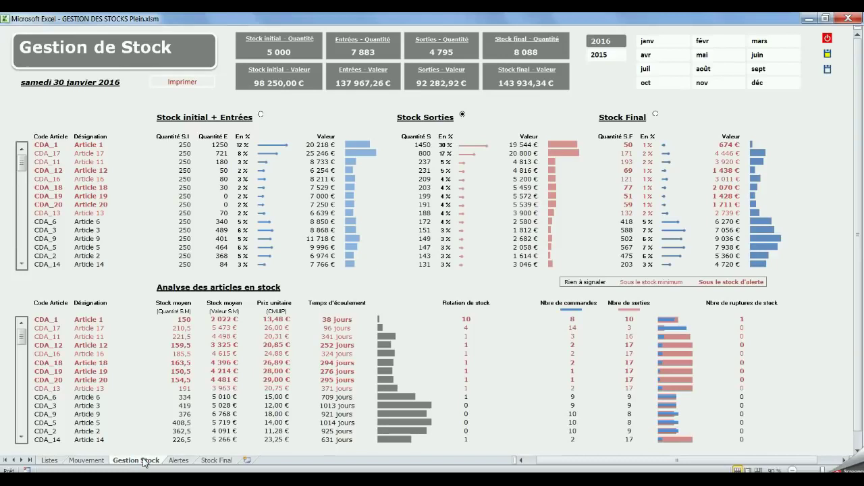
# Delete all 2016 movements on the Mouvement sheet, from row 369 (01/01/2016) down past the last record.
pyautogui.click(86, 461)
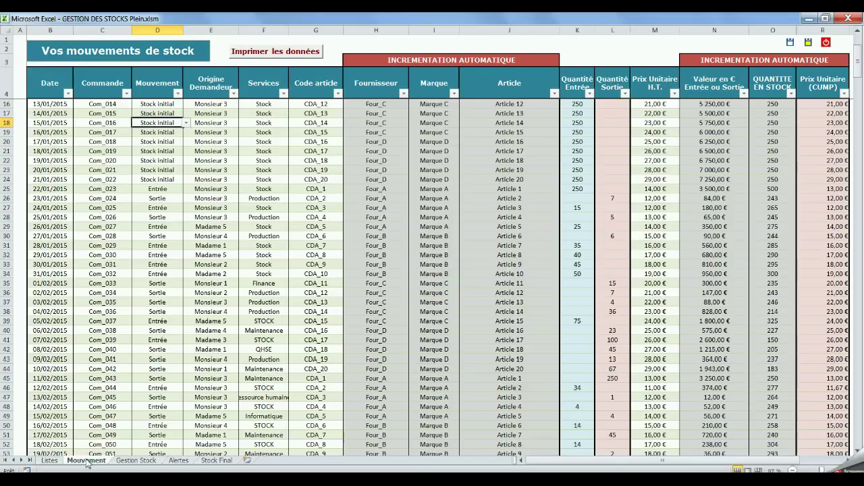
pyautogui.moveTo(857, 71); pyautogui.dragTo(860, 323)
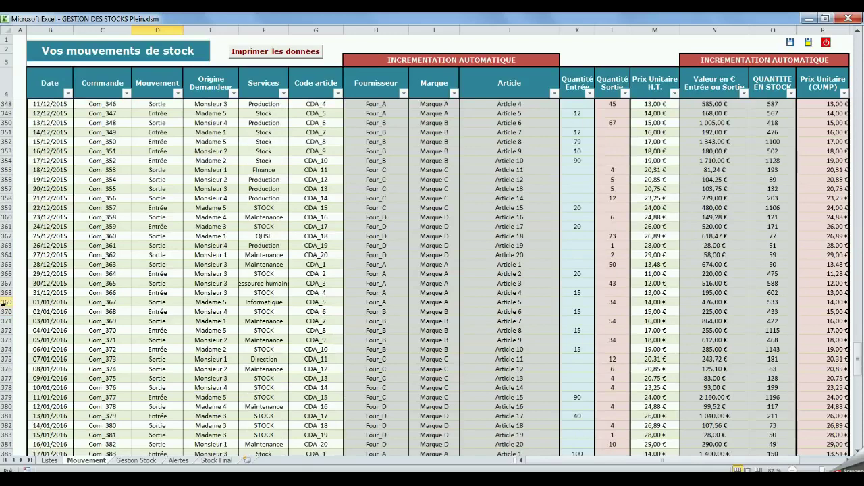
pyautogui.moveTo(3, 303); pyautogui.dragTo(4, 392)
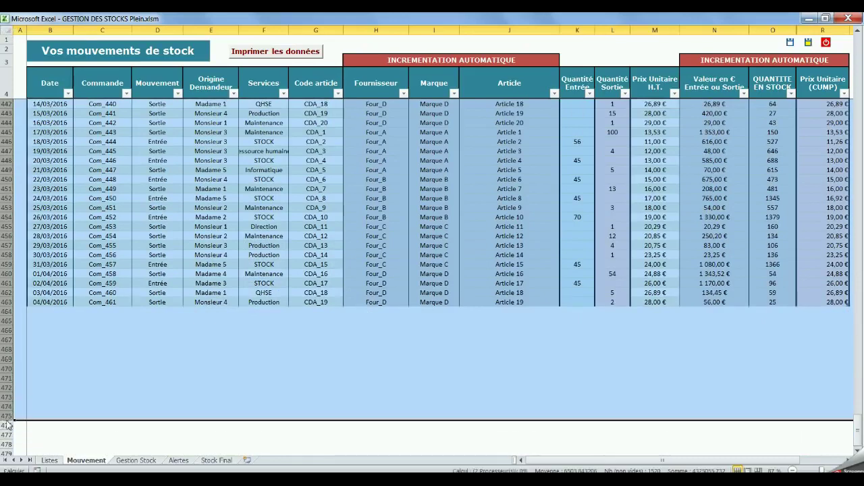
pyautogui.rightClick(4, 388)
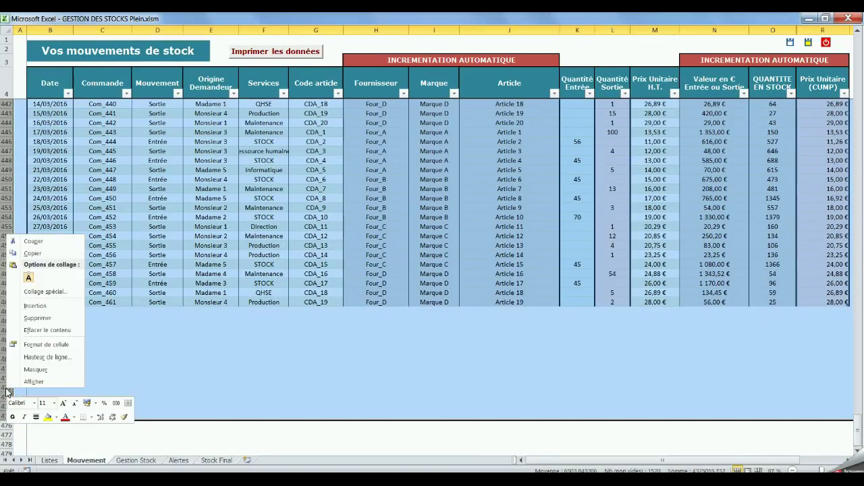
pyautogui.click(46, 319)
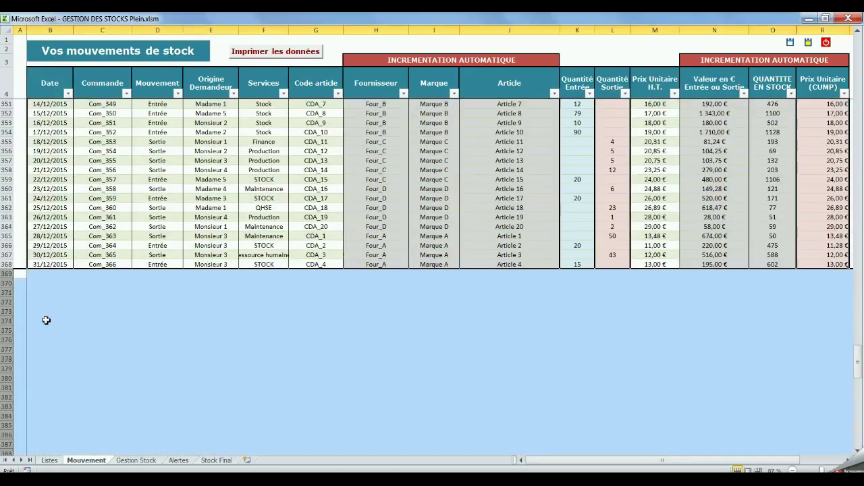
# Convert the 2015 final stock on the Stock Final sheet and transfer it to the movements as the initial stock for 2016.
pyautogui.click(46, 320)
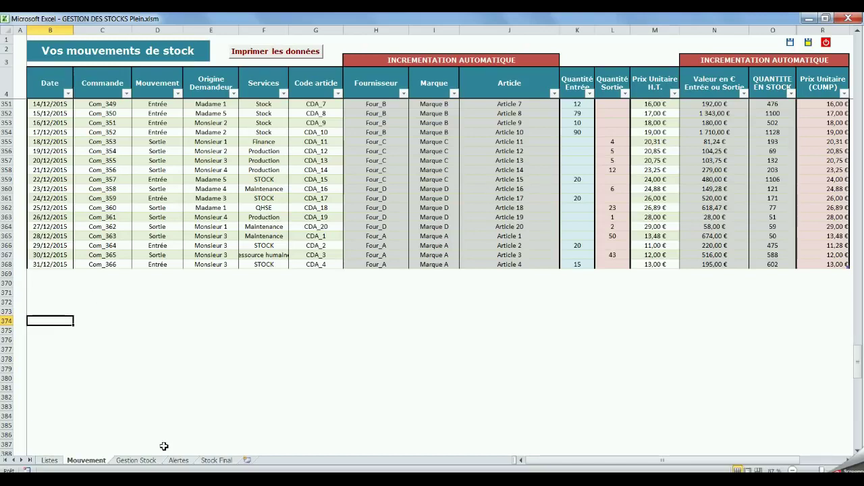
pyautogui.click(139, 460)
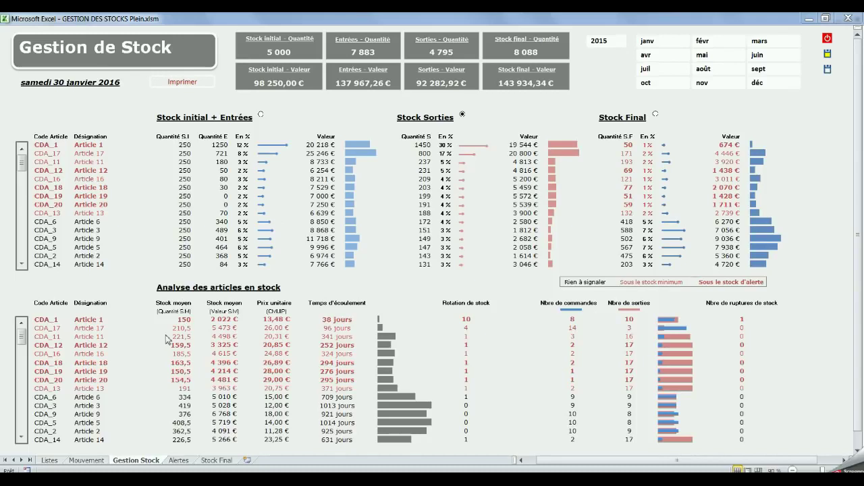
pyautogui.click(215, 460)
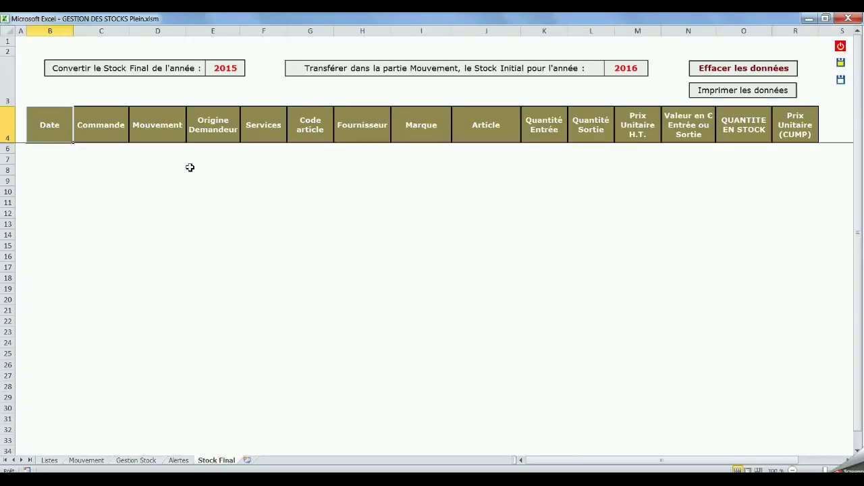
pyautogui.click(136, 69)
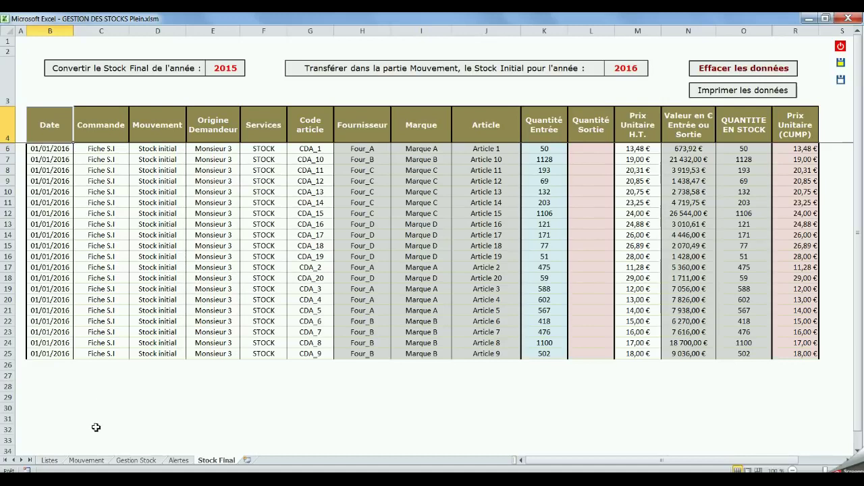
pyautogui.click(397, 69)
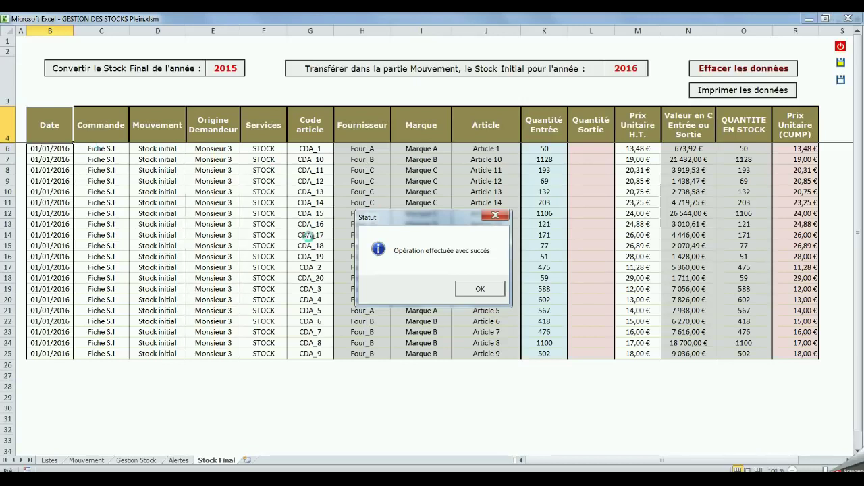
pyautogui.click(481, 289)
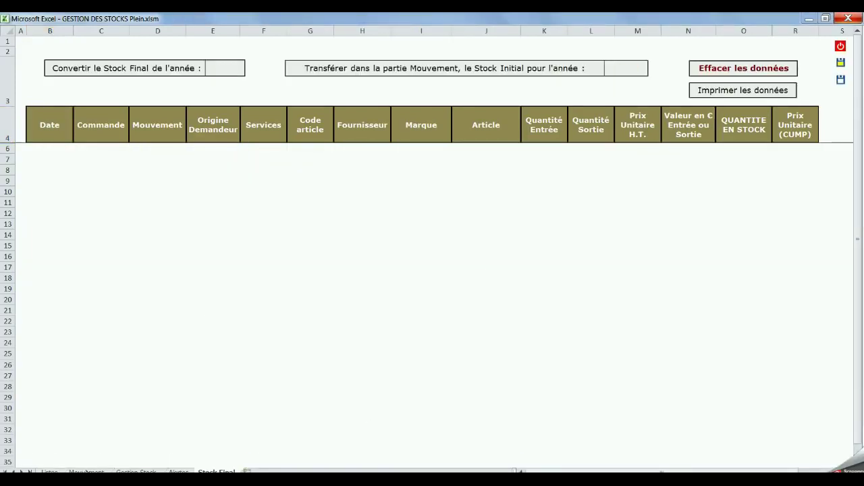
# Examine the 01/01/2016 initial stock records in rows 369 to 388 of the Mouvement sheet.
pyautogui.click(86, 471)
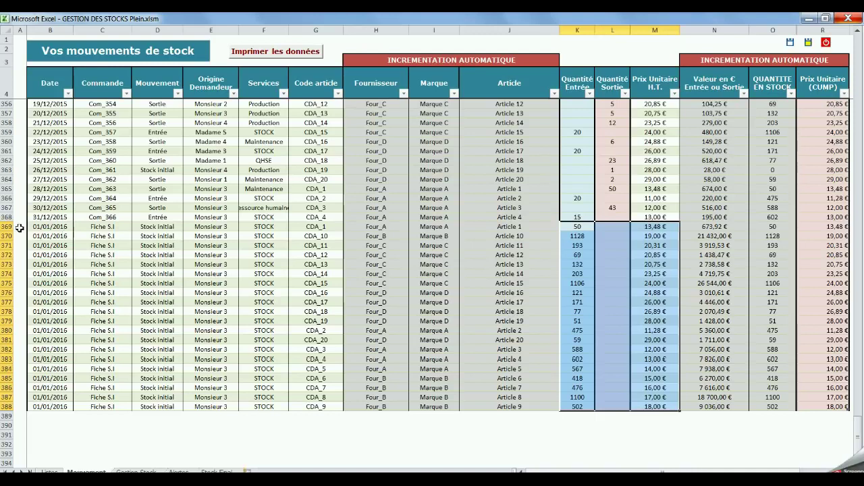
pyautogui.moveTo(5, 229); pyautogui.dragTo(5, 407)
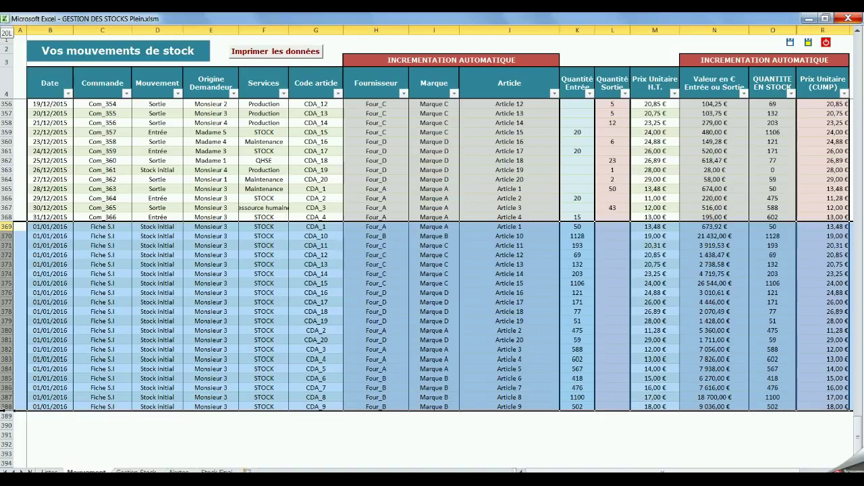
pyautogui.click(99, 426)
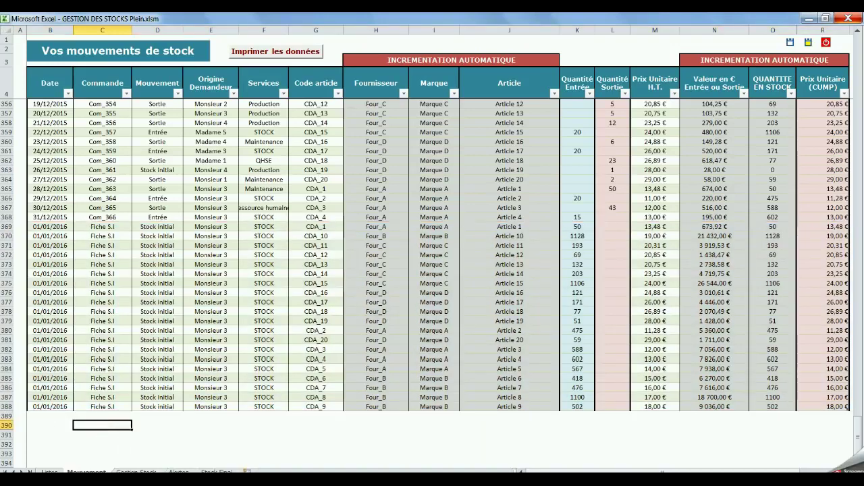
# Filter the Gestion Stock dashboard to janvier 2016 and examine the opening stock quantities and values.
pyautogui.hotkey('ctrl', 'pagedown')
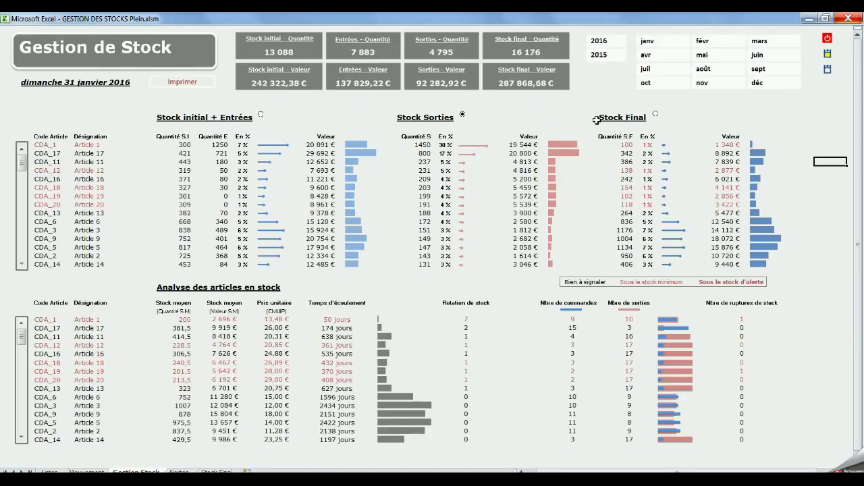
pyautogui.click(600, 55)
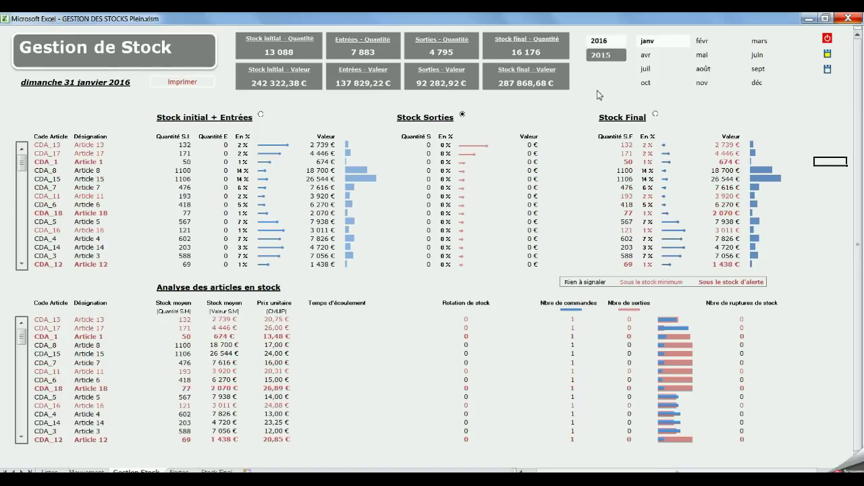
pyautogui.click(646, 41)
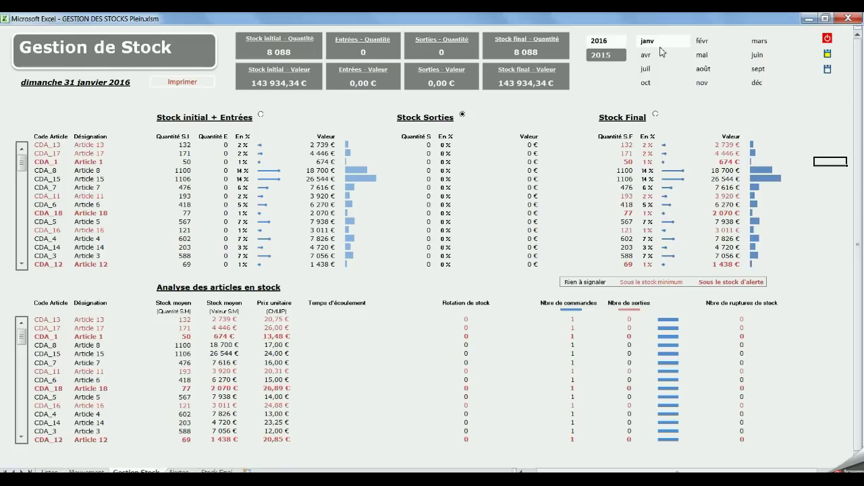
pyautogui.click(619, 43)
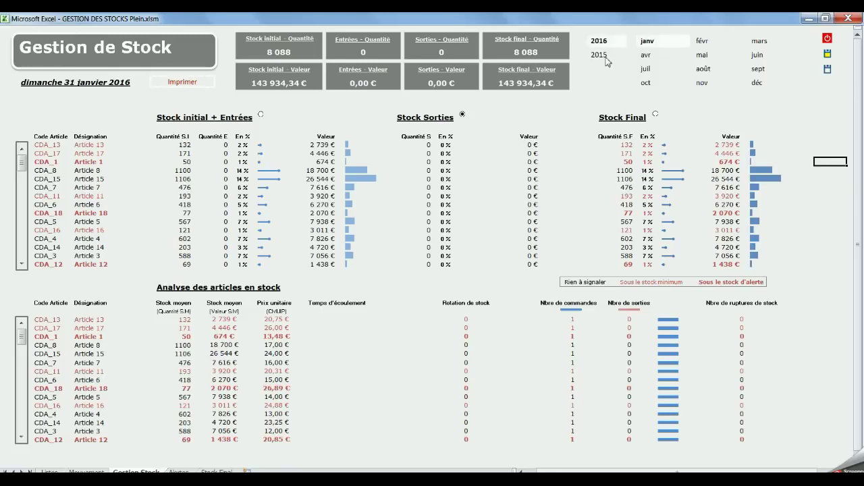
# Switch the dashboard to 2015 and back to 2016 to compare the final stock with the new initial stock.
pyautogui.click(606, 61)
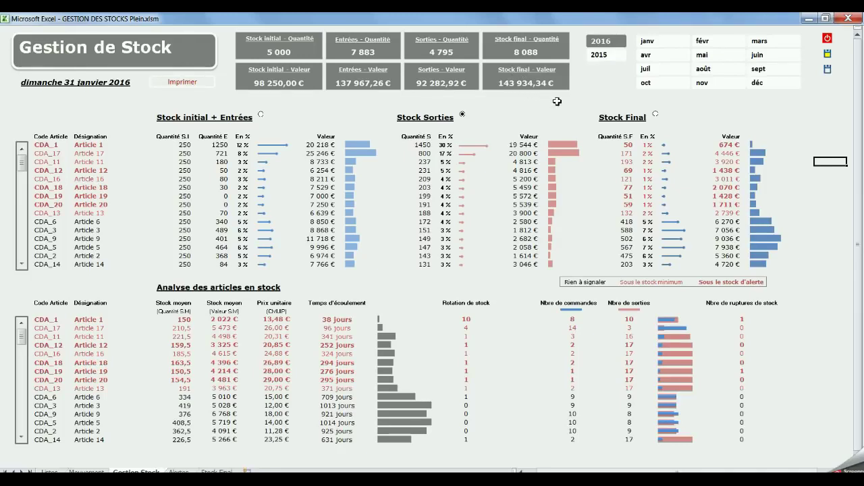
pyautogui.click(600, 43)
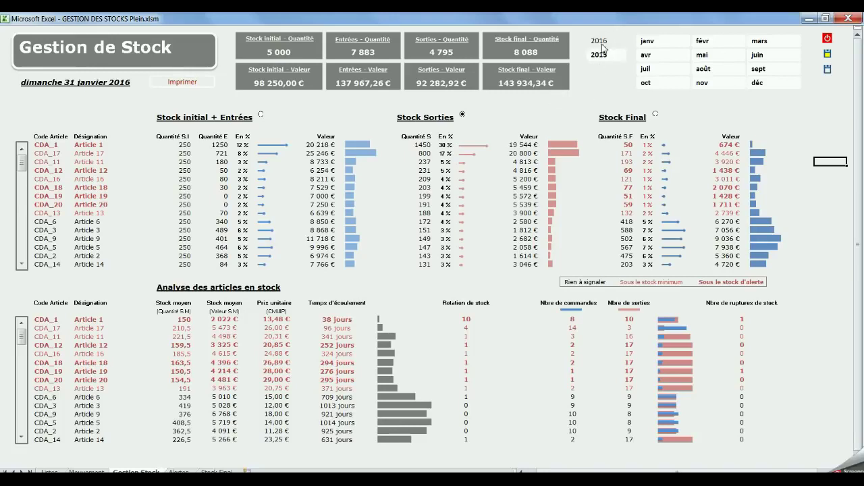
pyautogui.click(603, 49)
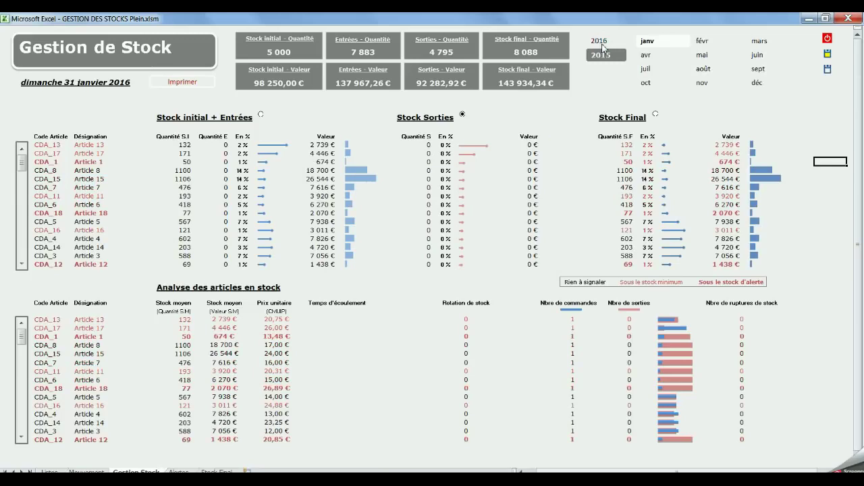
pyautogui.click(602, 43)
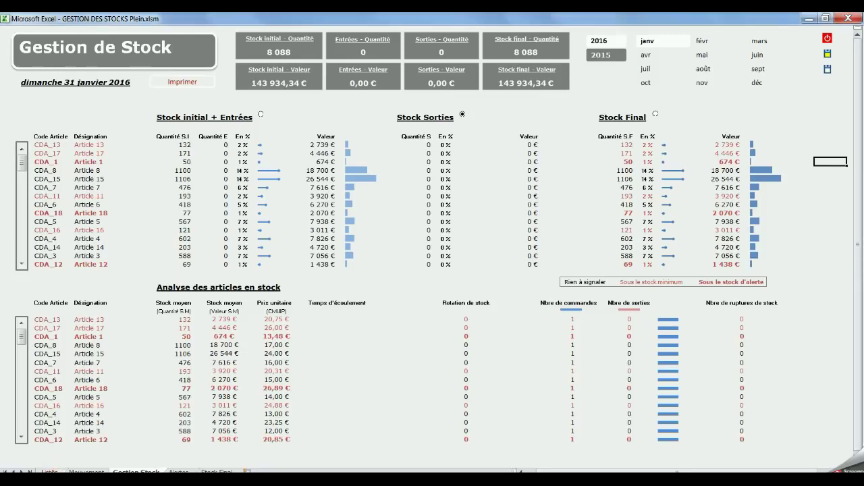
# Review the Listes, Mouvement, Gestion Stock, Alertes and Stock Final sheets in turn, finishing on the Gestion Stock dashboard.
pyautogui.click(49, 472)
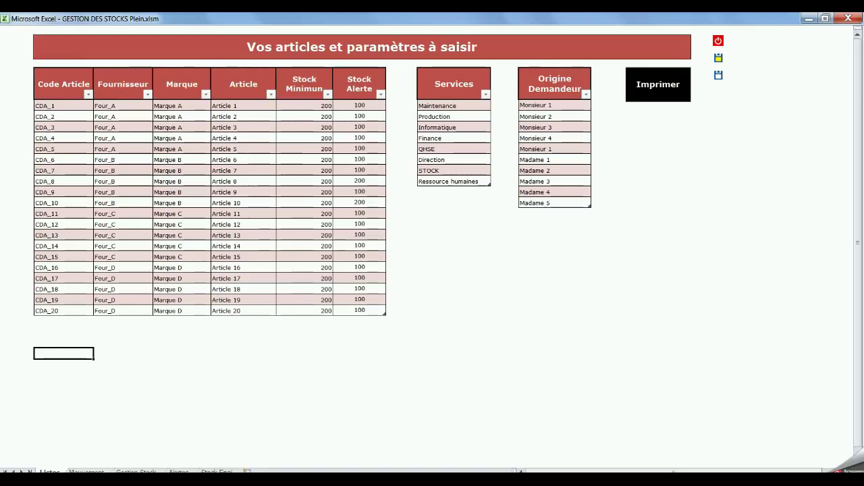
pyautogui.hotkey('ctrl', 'pagedown')
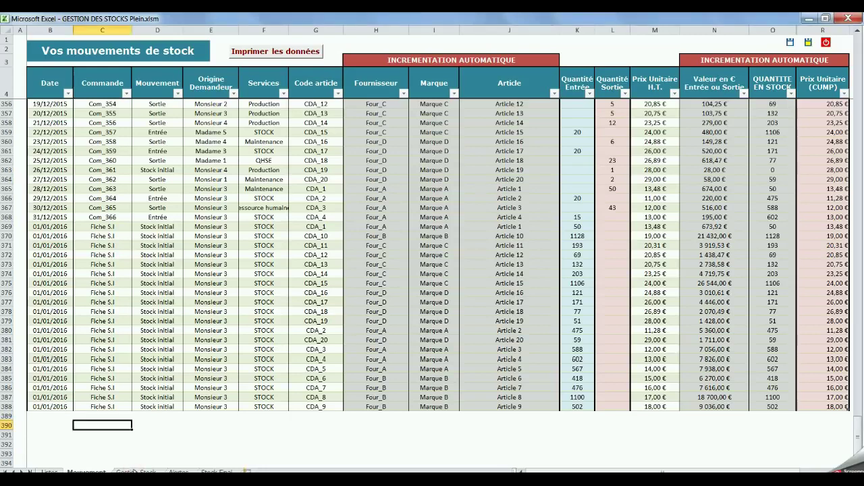
pyautogui.click(134, 472)
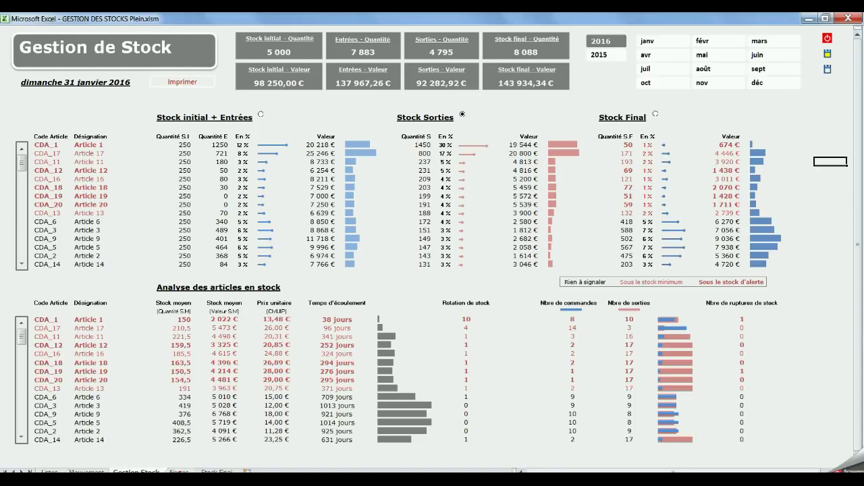
pyautogui.click(179, 472)
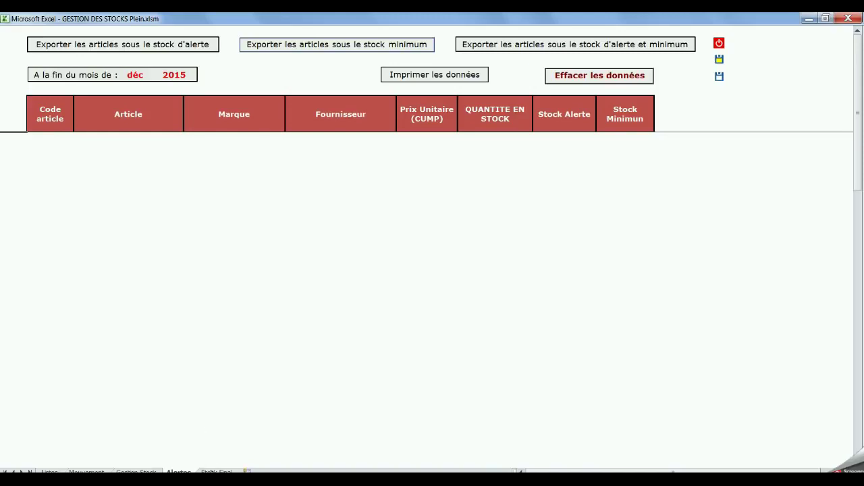
pyautogui.click(215, 471)
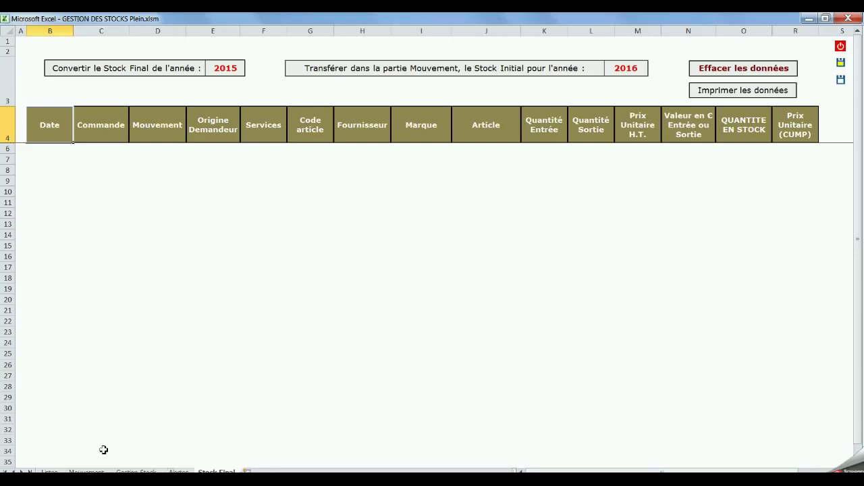
pyautogui.click(86, 471)
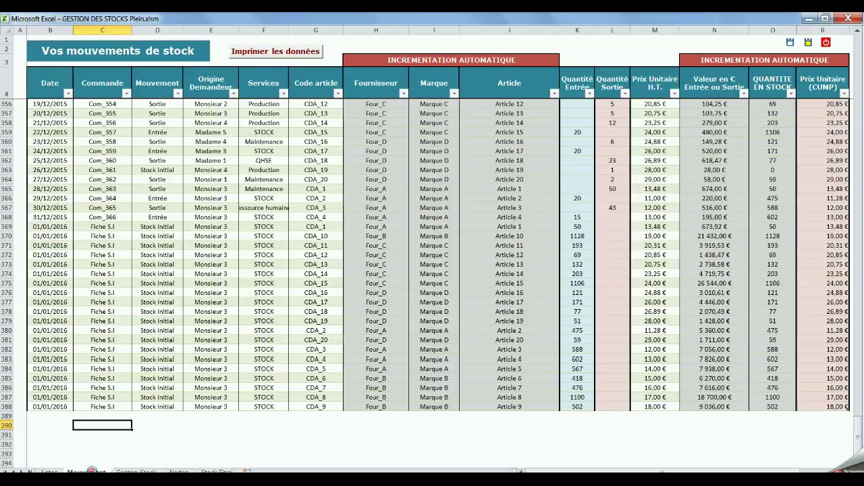
pyautogui.click(129, 472)
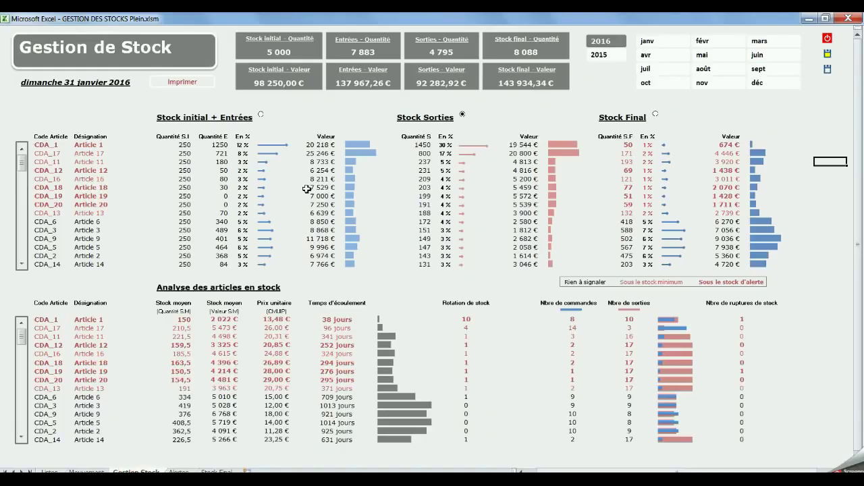